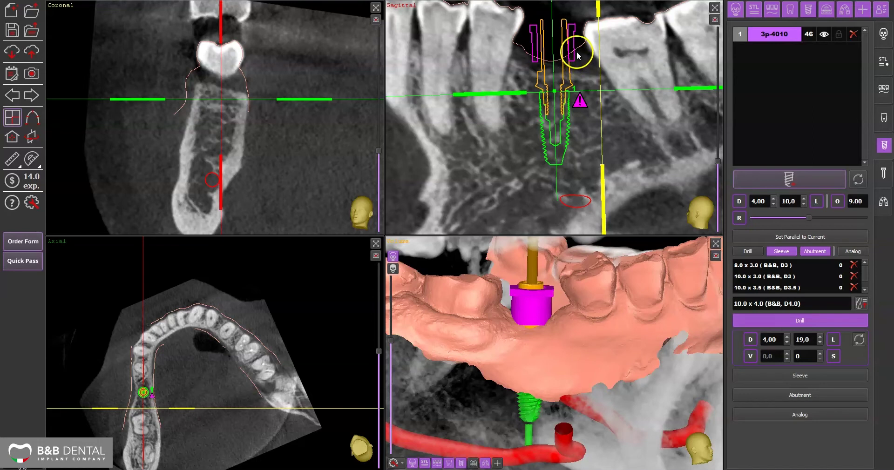
Select implant 3p-4010 at position 46 so both coronal and sagittal slices show it
click(775, 35)
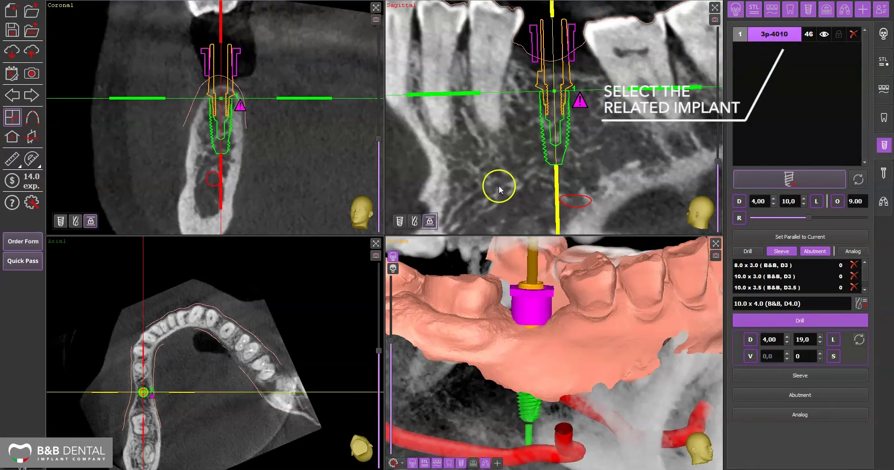
Unlock the sleeve and raise it 2 mm, giving a 4.0 x 21.0 drill with 11.00 offset
click(429, 221)
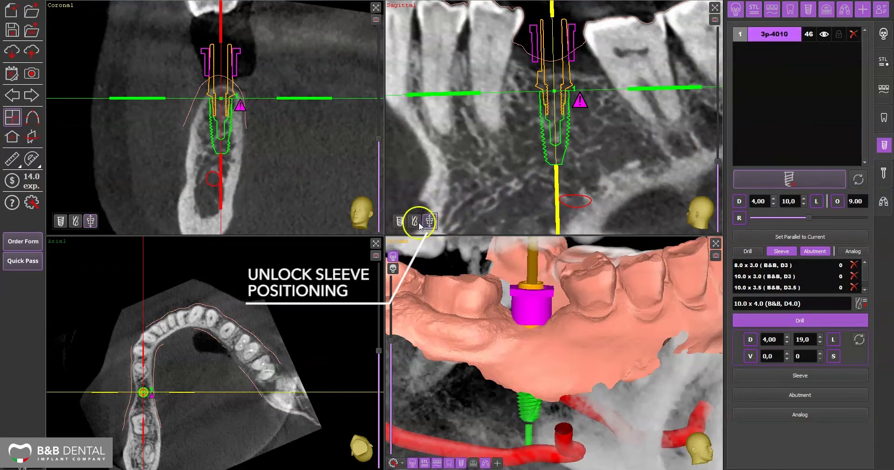
click(414, 222)
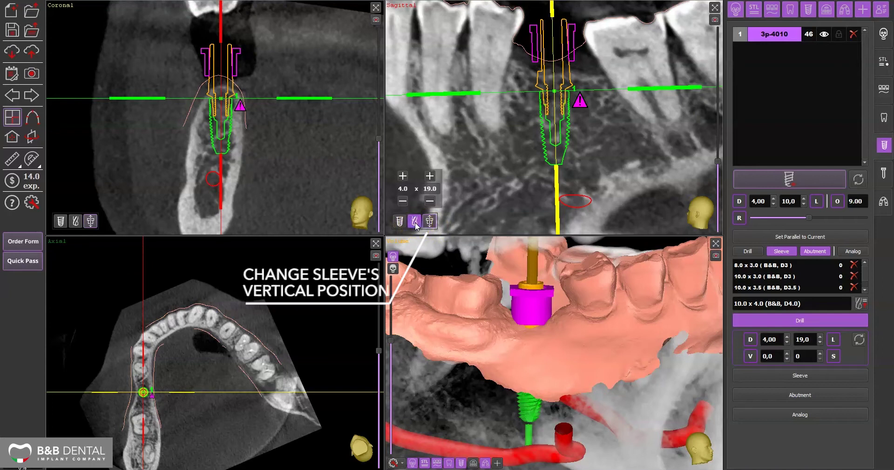
click(430, 177)
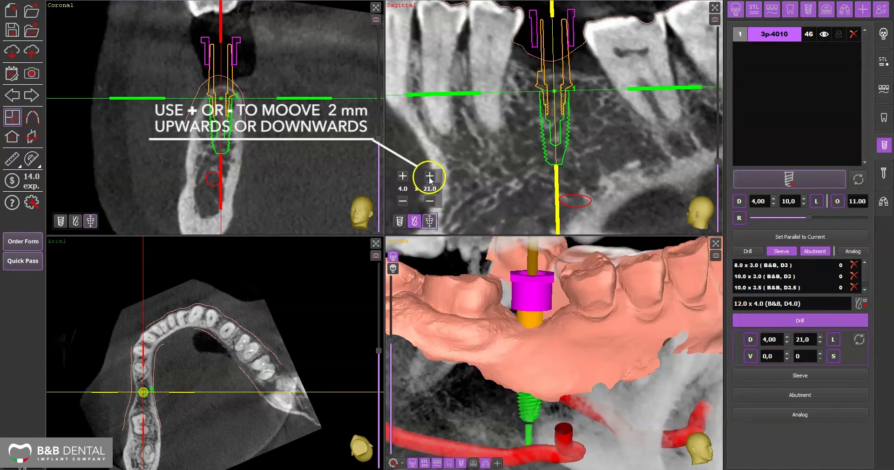
click(430, 176)
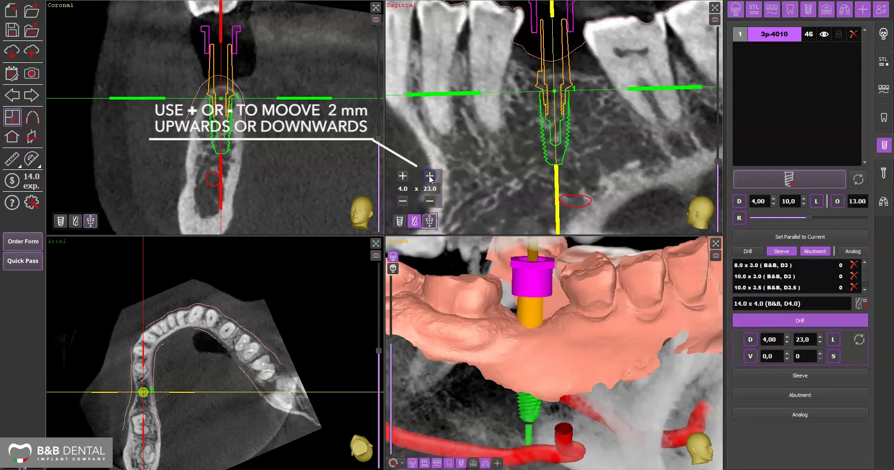
click(430, 201)
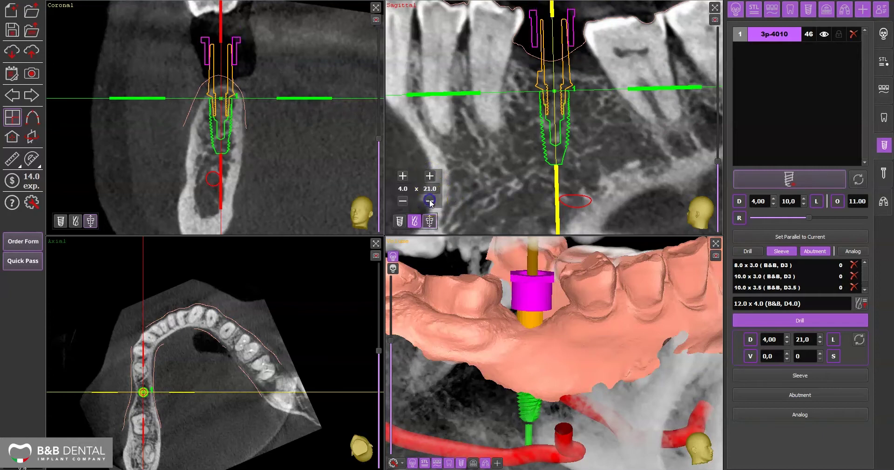
click(430, 202)
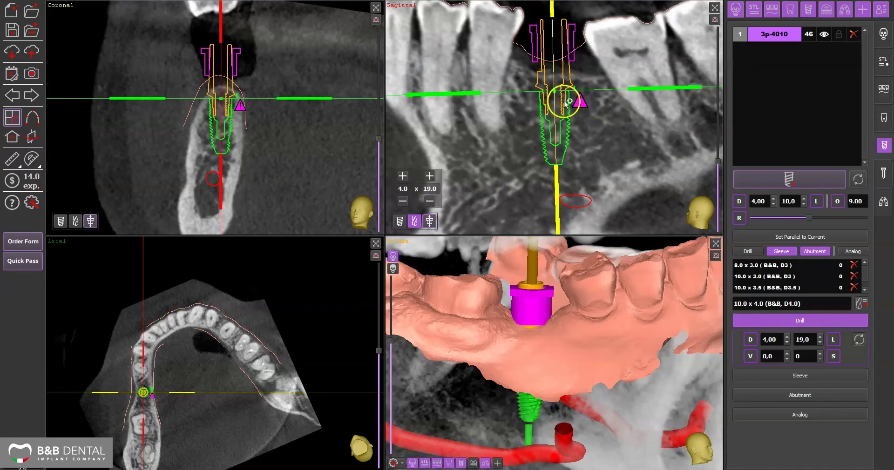
click(430, 176)
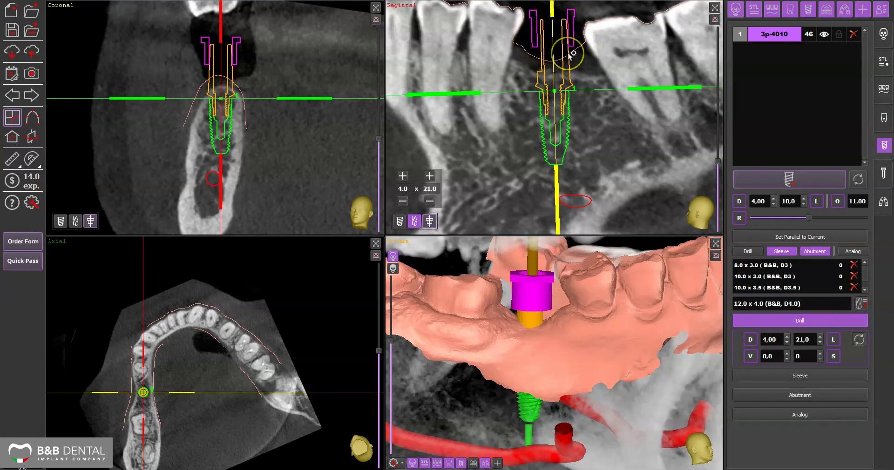
Lock the sleeve and add the 12.0 x 4.0 (B&B, D4.0) drill as the last list entry
click(430, 221)
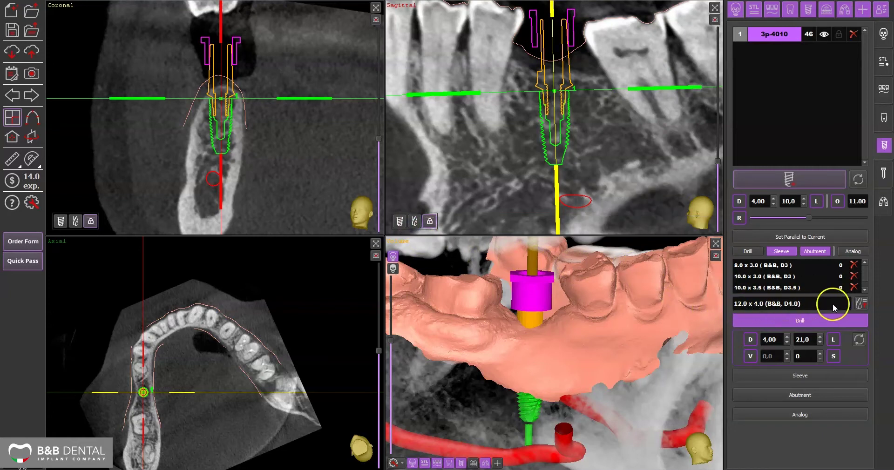
click(862, 304)
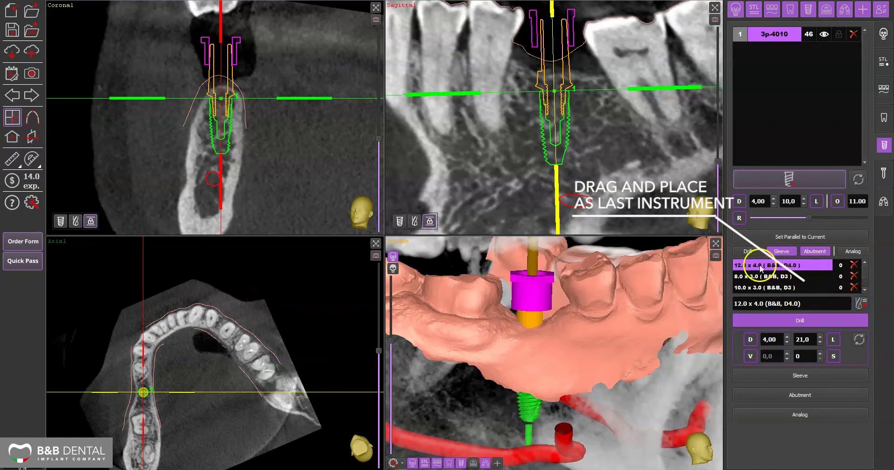
drag(756, 268, 756, 289)
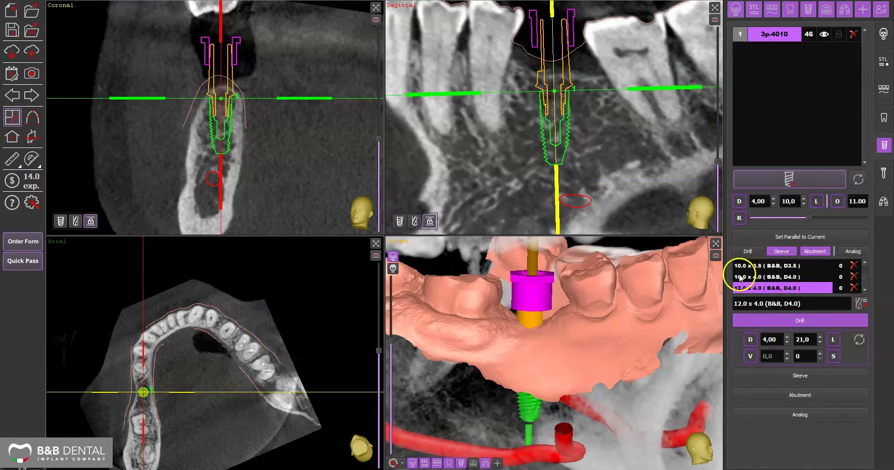
click(760, 291)
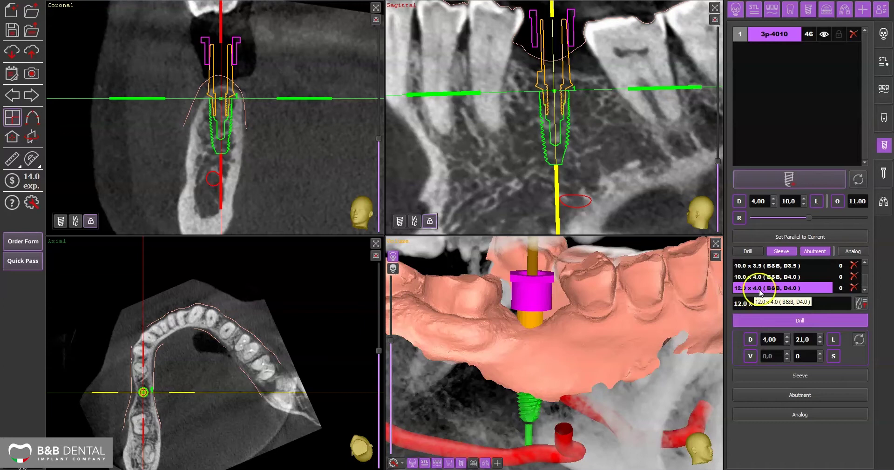
drag(638, 285, 549, 354)
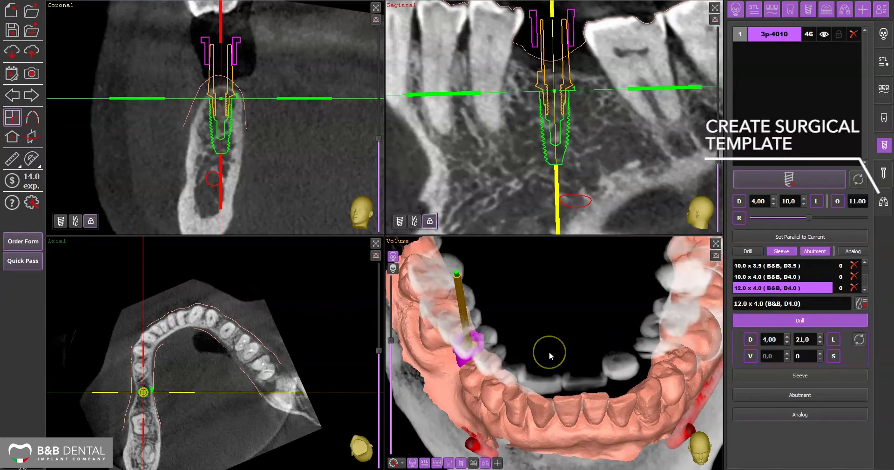
Start a new surgical guide bounded by the Mandible, with 0.20 mm gap and 2.50 mm thickness
click(884, 201)
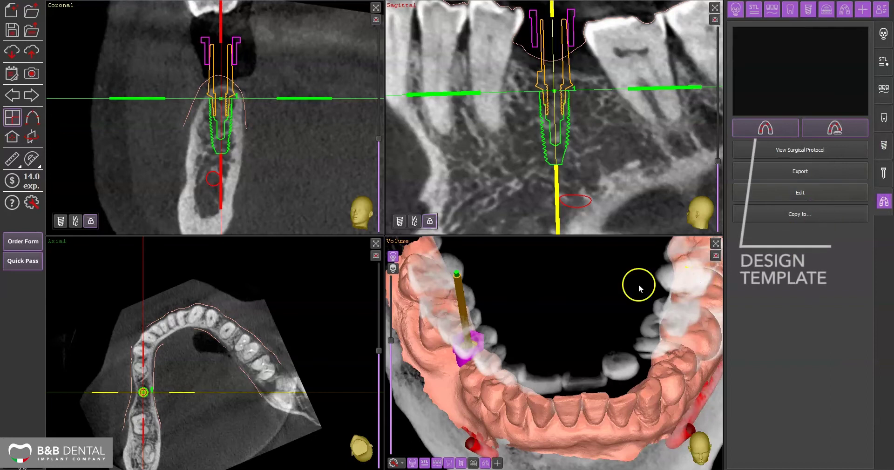
click(779, 121)
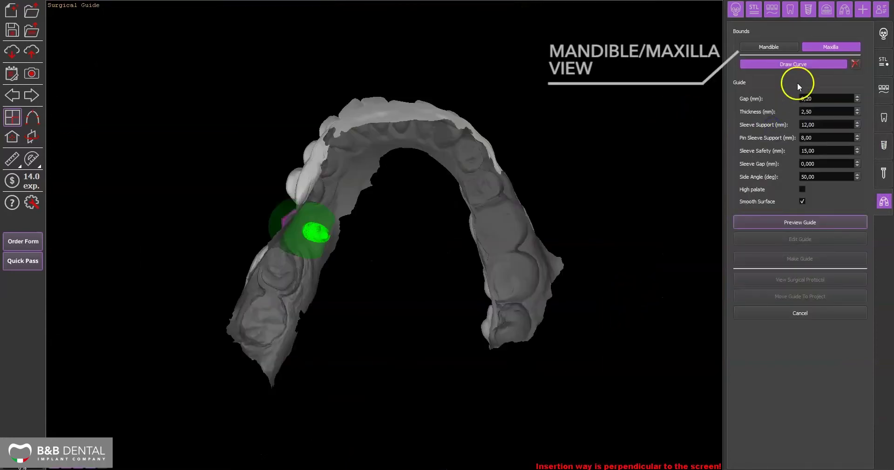
click(768, 47)
drag(501, 124, 485, 375)
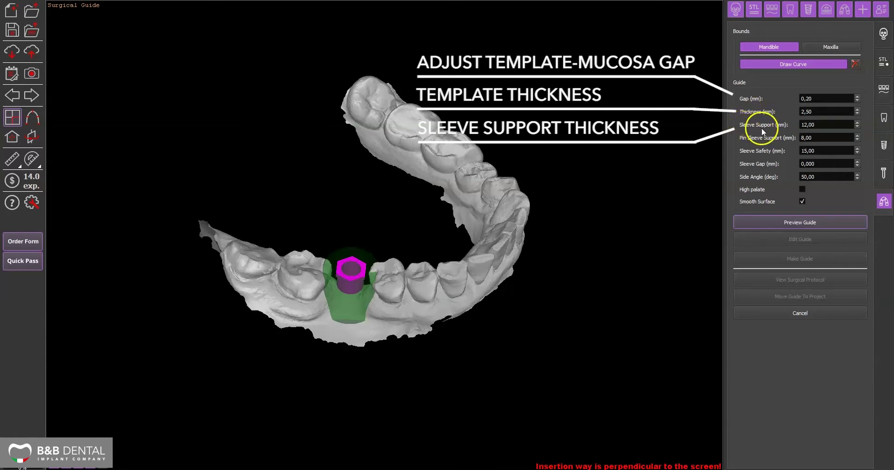
drag(491, 204, 426, 346)
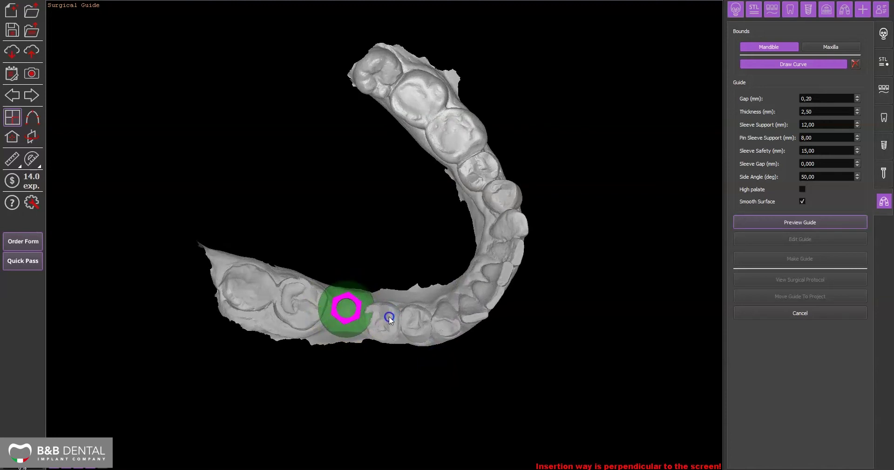
Keep sleeve support at 12,00 mm and set the sleeve gap to 0,025 mm
click(857, 126)
click(856, 127)
click(857, 127)
click(857, 123)
click(857, 122)
click(857, 122)
click(857, 123)
click(857, 122)
click(857, 123)
click(857, 127)
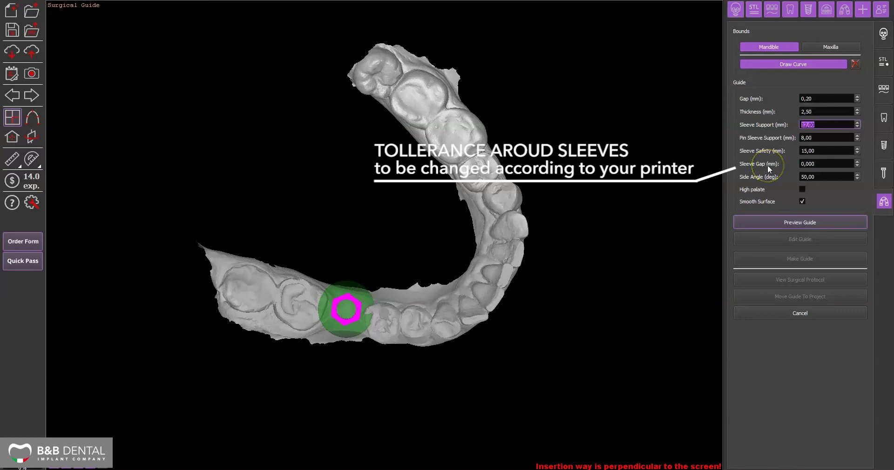
click(857, 162)
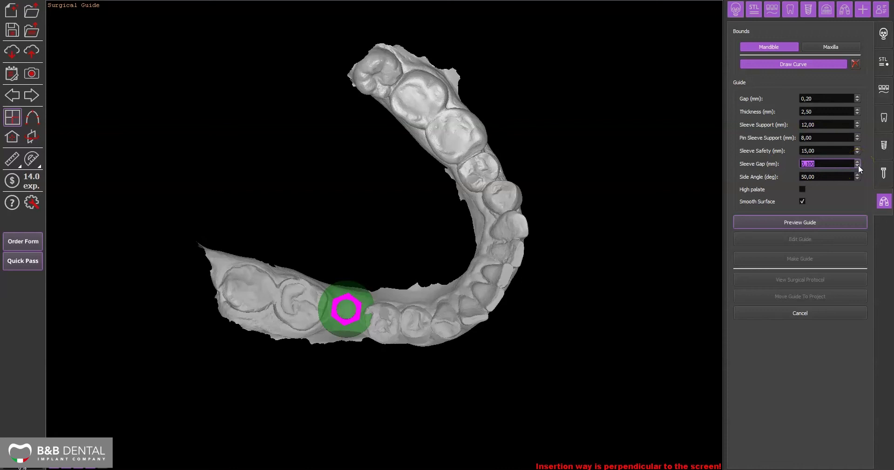
click(858, 166)
click(858, 166)
click(858, 166)
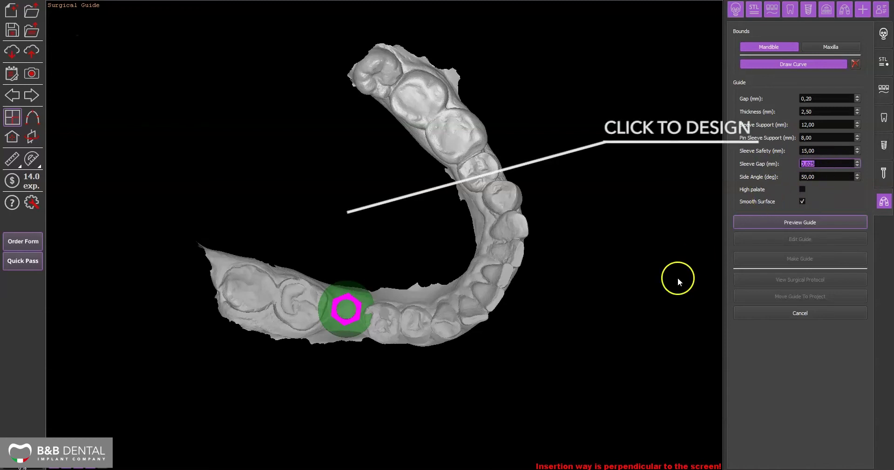
Place guide curve points along the outer side of the teeth around the sleeve
drag(324, 363, 295, 233)
click(295, 260)
click(302, 268)
click(321, 275)
click(357, 283)
click(370, 283)
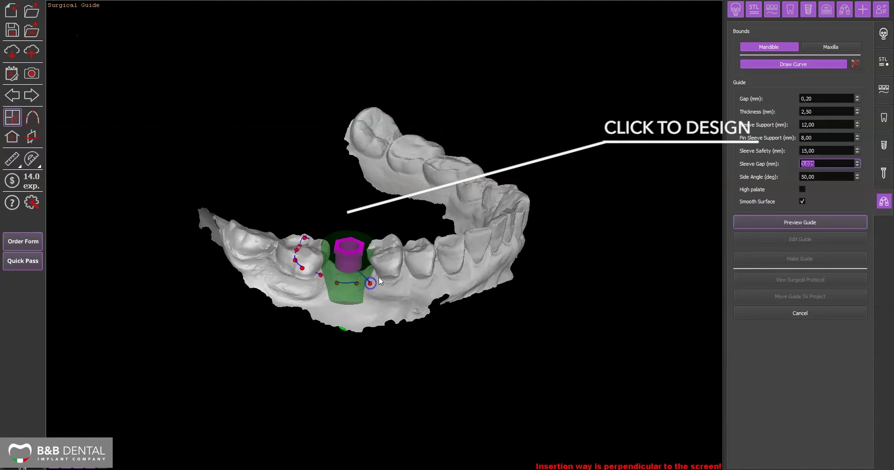
click(382, 273)
click(393, 268)
click(415, 269)
click(453, 264)
click(459, 247)
Add tongue-side curve points and close the guide boundary curve
drag(455, 243, 461, 314)
click(444, 293)
drag(556, 356, 563, 386)
click(416, 268)
click(373, 270)
click(340, 273)
click(308, 274)
double_click(310, 292)
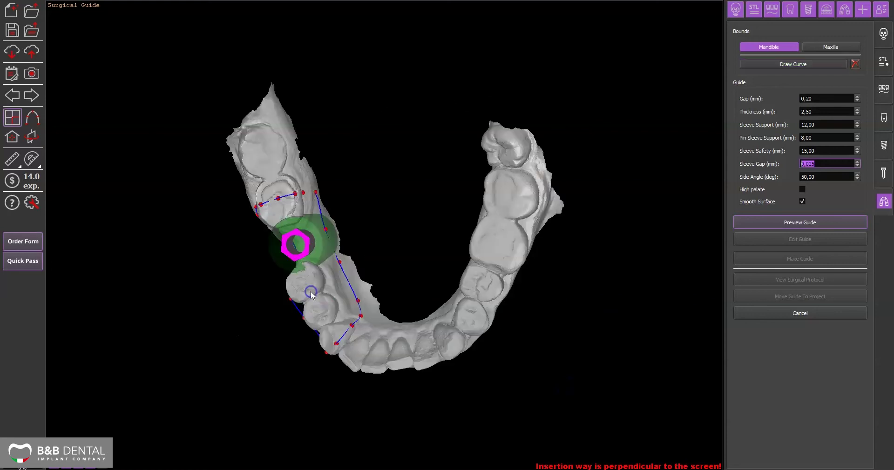
Nudge two curve points slightly inward and check the curve from other angles
mouse_move(388, 242)
mouse_down()
mouse_move(524, 209)
mouse_move(380, 196)
mouse_move(489, 151)
mouse_move(279, 207)
mouse_up()
drag(301, 235, 302, 255)
drag(363, 259, 437, 233)
drag(330, 261, 336, 317)
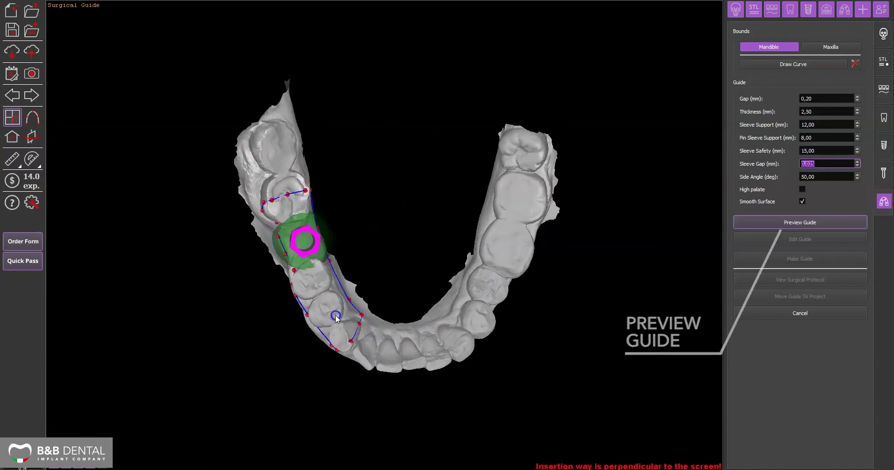
click(800, 223)
click(552, 306)
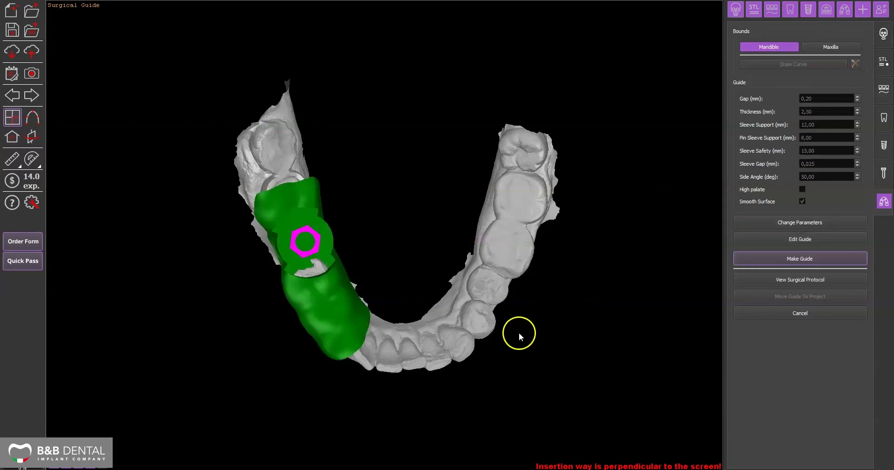
drag(403, 272, 489, 297)
right_drag(491, 347, 519, 164)
middle_drag(433, 228, 427, 169)
drag(413, 186, 411, 166)
drag(635, 305, 603, 288)
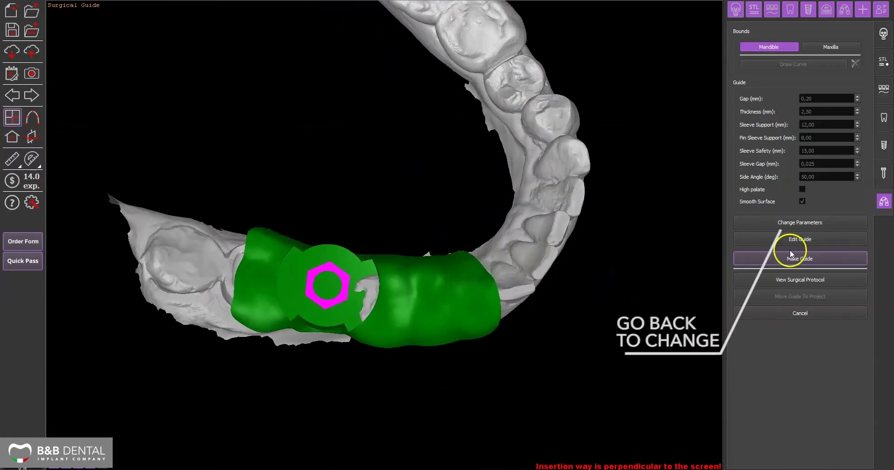
click(822, 222)
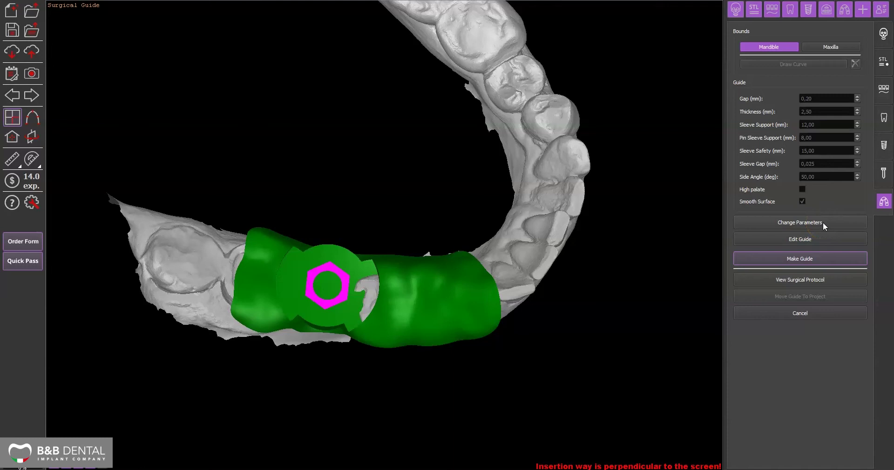
Cut a round hole in the guide beside the sleeve
click(794, 239)
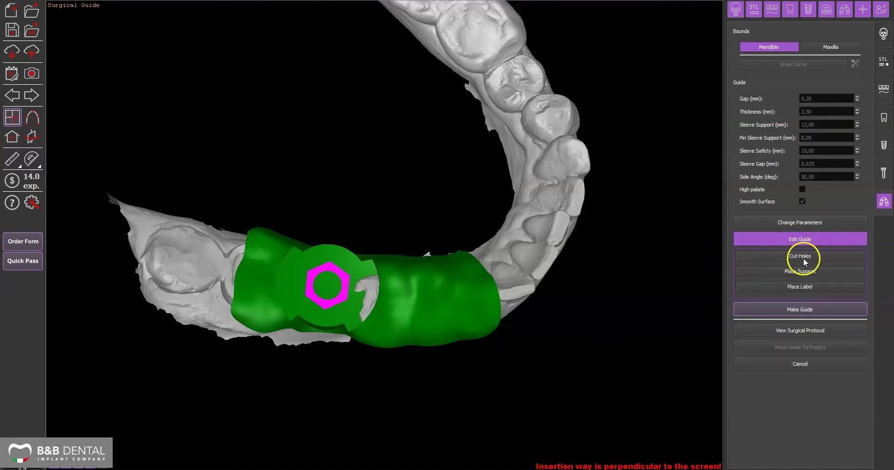
click(801, 258)
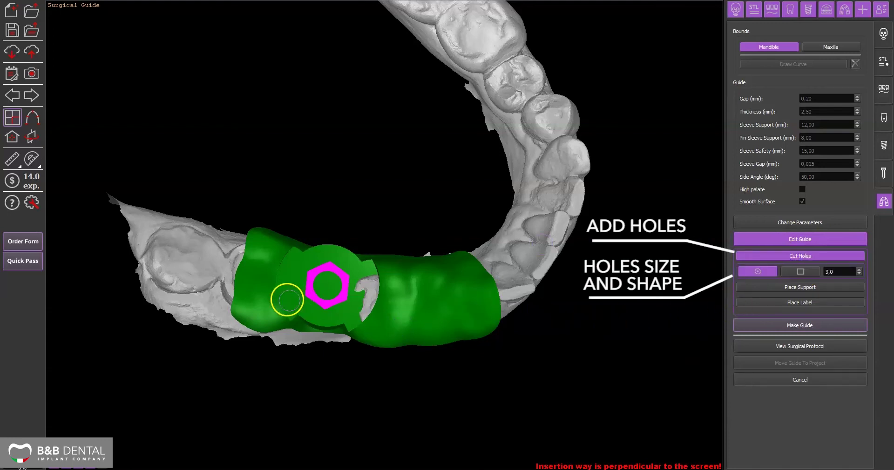
scroll(264, 282, up, 2)
click(261, 280)
mouse_move(330, 221)
mouse_down()
mouse_move(315, 412)
mouse_move(469, 416)
mouse_move(175, 168)
mouse_up()
right_drag(175, 171, 469, 125)
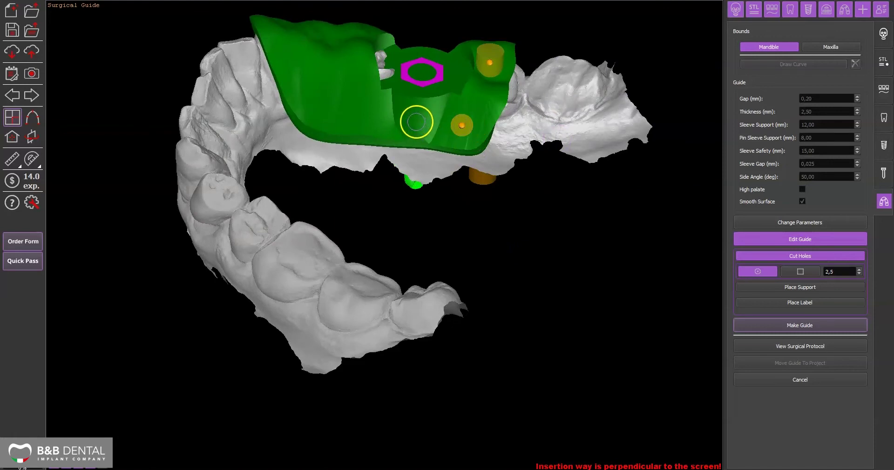
right_drag(357, 110, 643, 125)
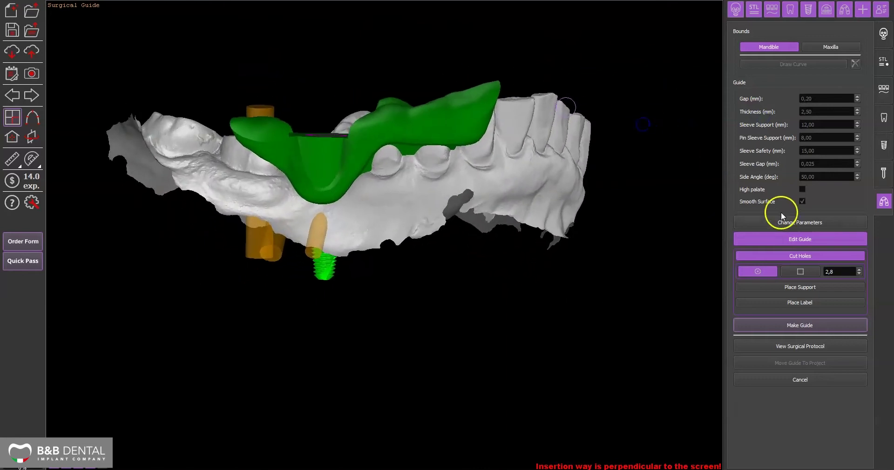
Switch to square holes for a 5,3 check hole over the back teeth
click(797, 272)
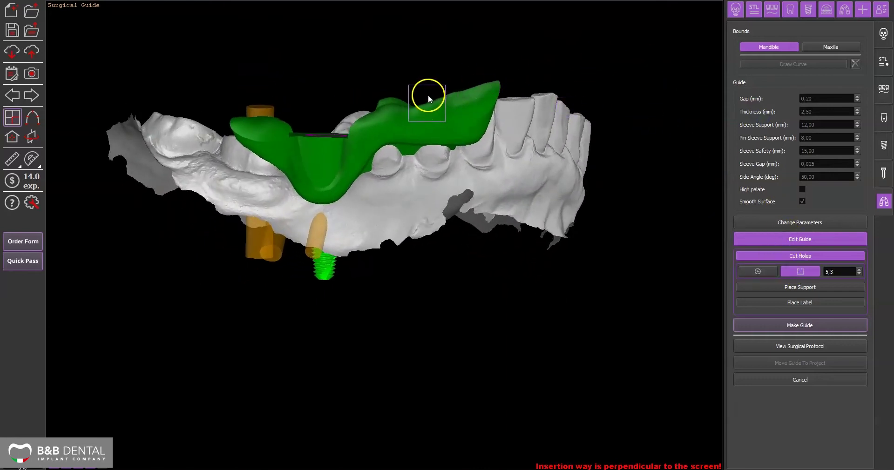
right_drag(565, 76, 561, 315)
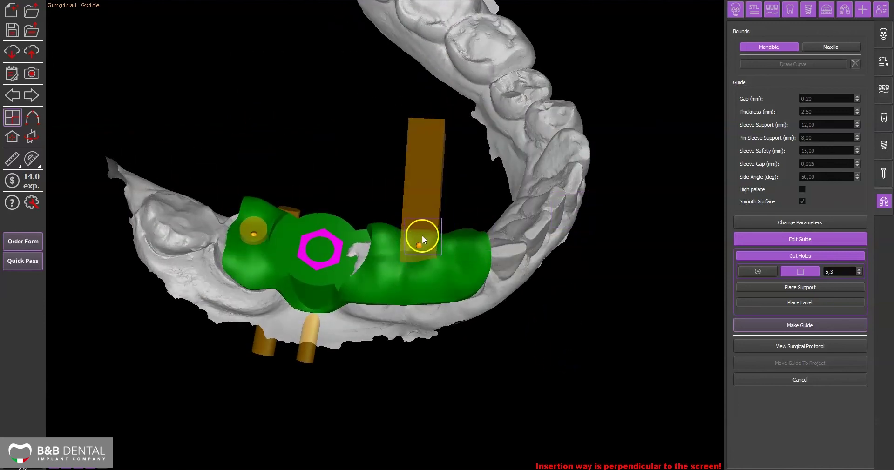
click(799, 238)
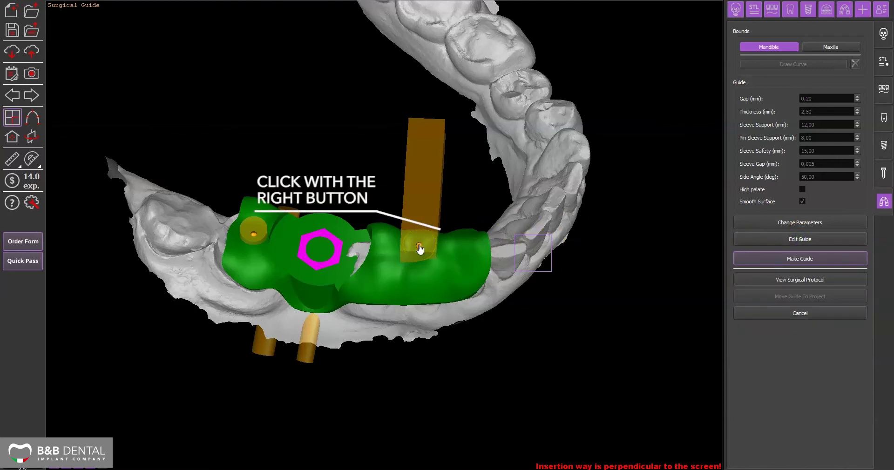
Delete the misplaced hole and cut a new square check hole on the guide
right_click(419, 248)
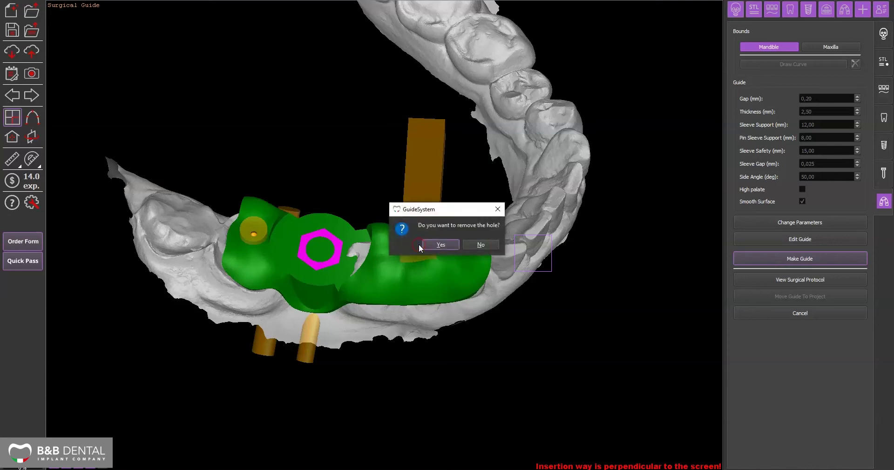
click(435, 246)
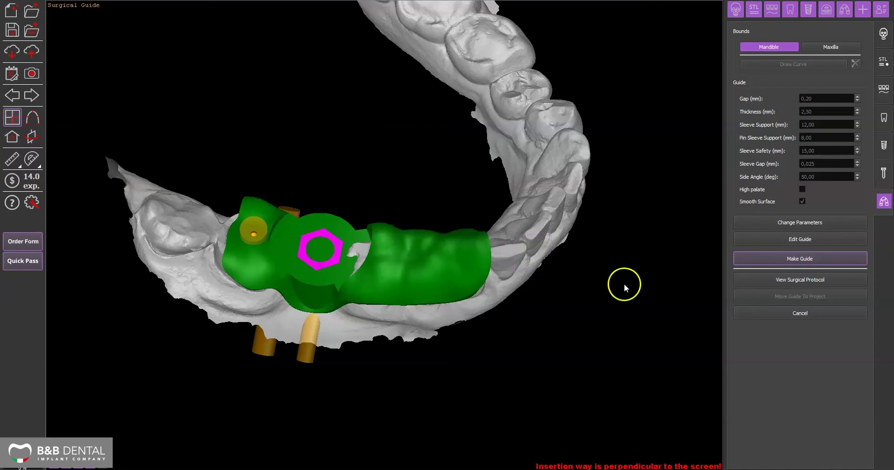
click(798, 240)
click(794, 257)
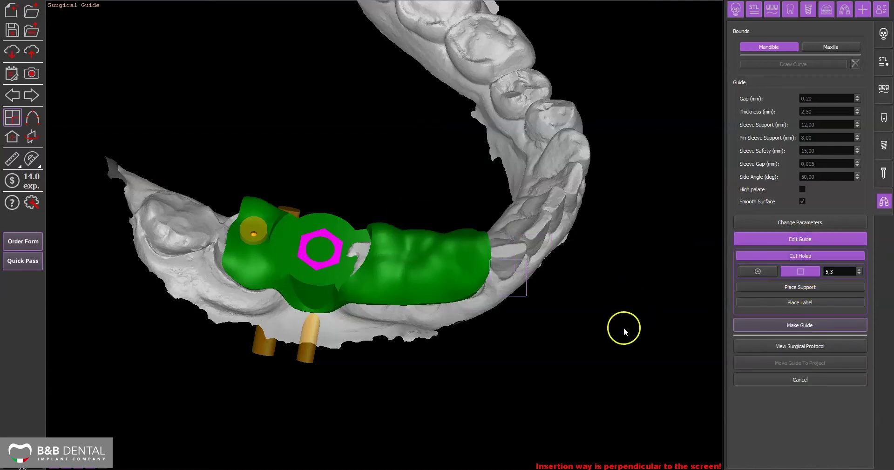
drag(624, 328, 626, 93)
right_drag(627, 94, 626, 76)
scroll(422, 97, up, 6)
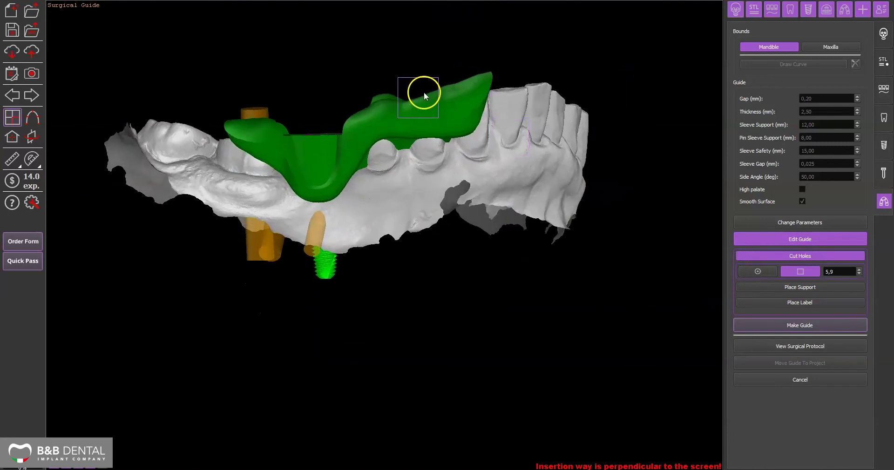
click(422, 98)
Slide the 5,9 square hole box so it passes through the guide's right section
drag(447, 54, 655, 325)
click(799, 259)
drag(482, 278, 480, 285)
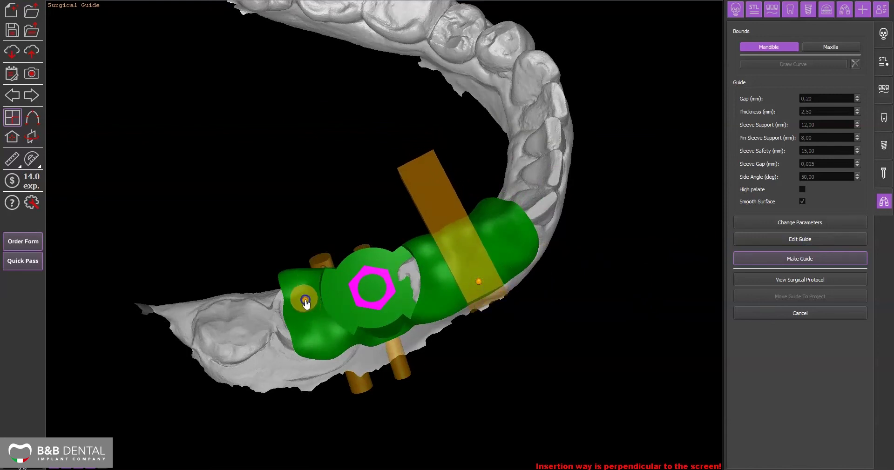
drag(307, 312, 453, 354)
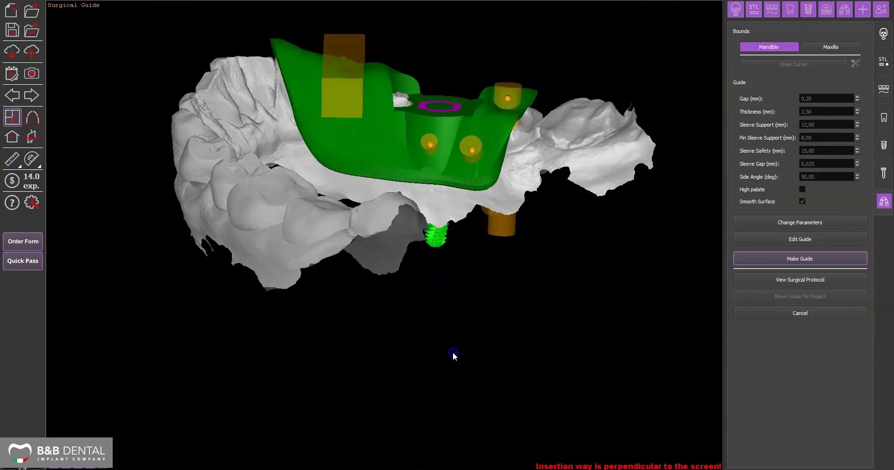
Draw a round 5,0 thickness support cylinder between two guide points beside the sleeve
click(809, 242)
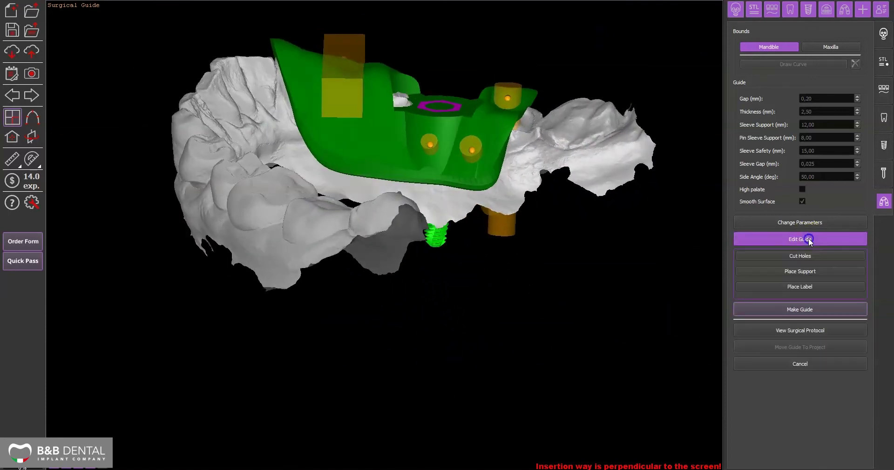
click(794, 271)
drag(671, 274, 507, 279)
drag(452, 159, 434, 191)
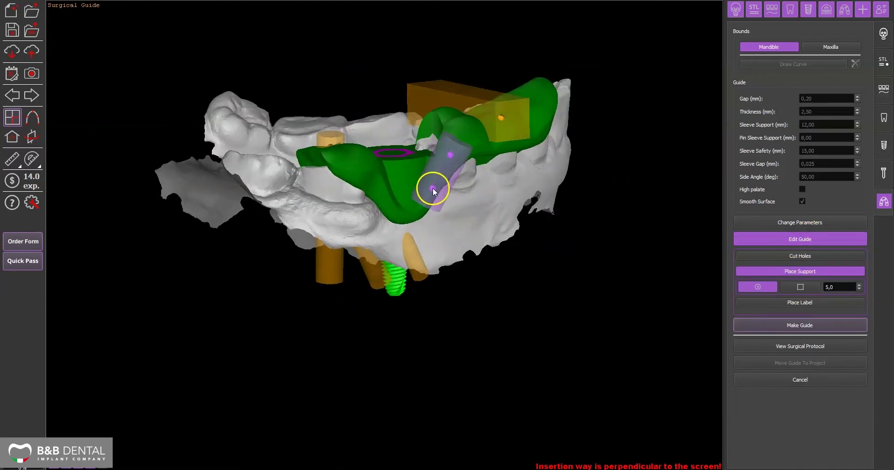
right_drag(586, 294, 593, 313)
drag(593, 315, 535, 281)
right_drag(534, 280, 647, 312)
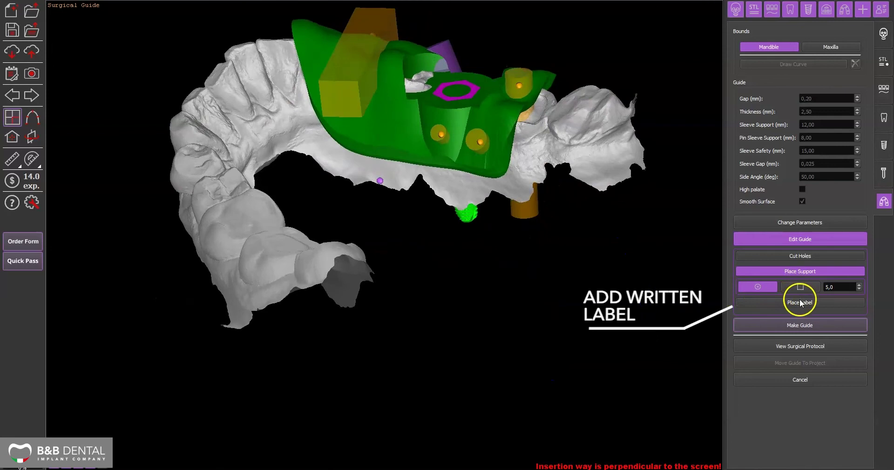
Engrave a concave 'B&BDENTAL' label 0,5 deep on the guide's front face
click(800, 301)
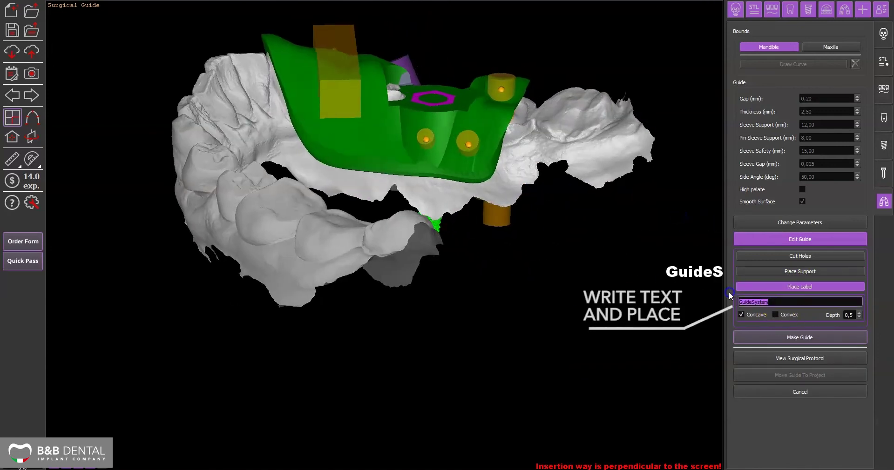
text(B&BDENTAL)
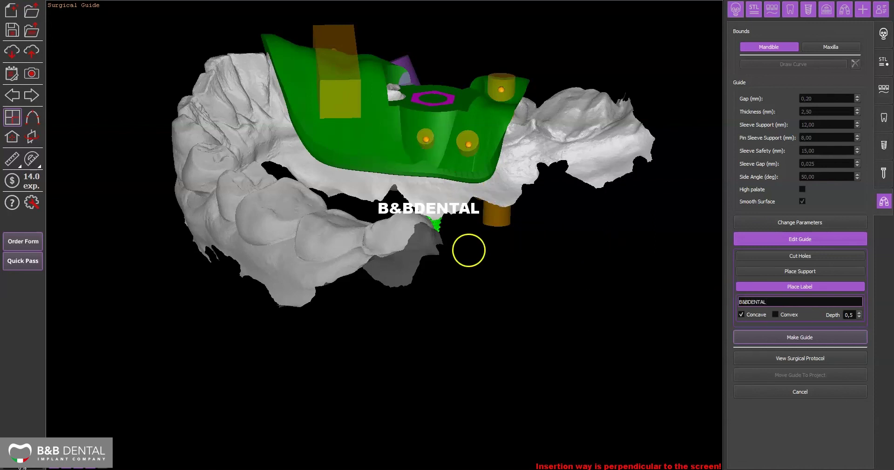
drag(484, 265, 563, 349)
click(358, 142)
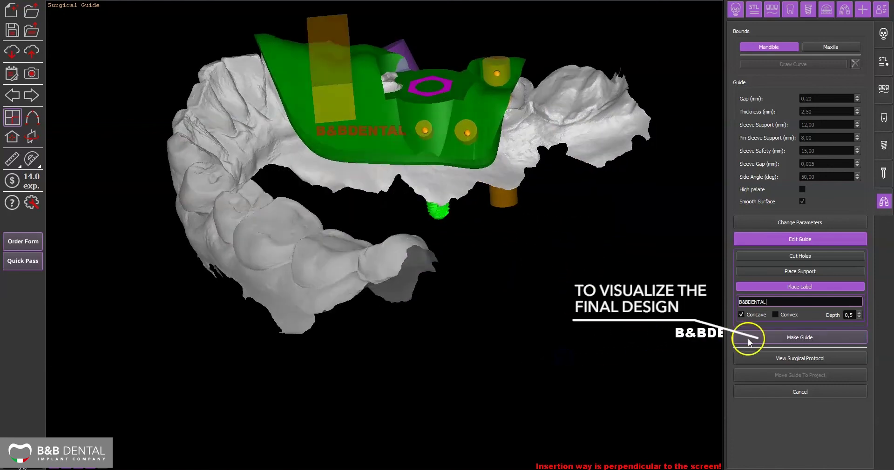